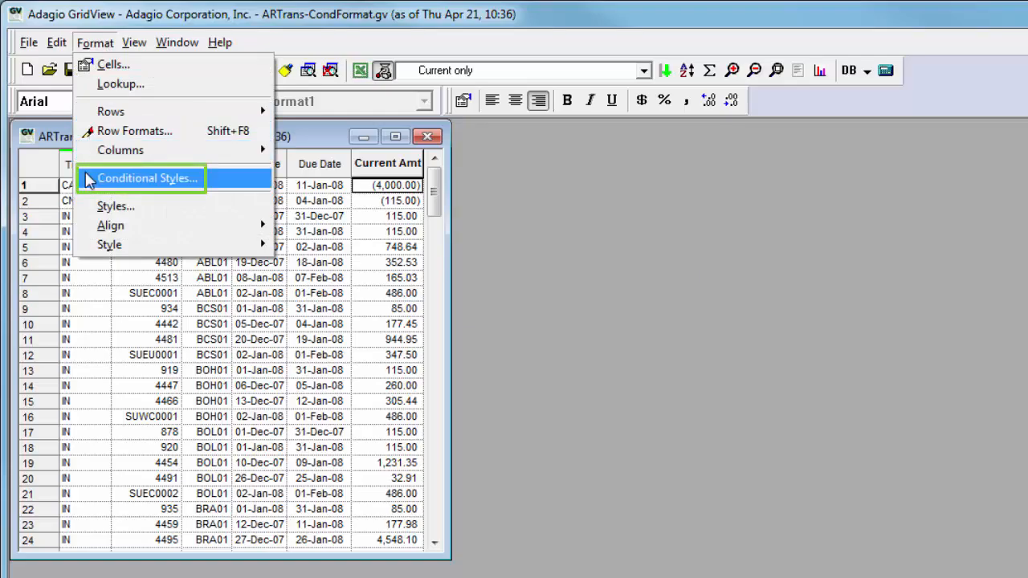
- Enable conditional styles for the Current Amt column and enter the formula IF( #<0 , , ""), leaving the true result blank
left_click(120, 179)
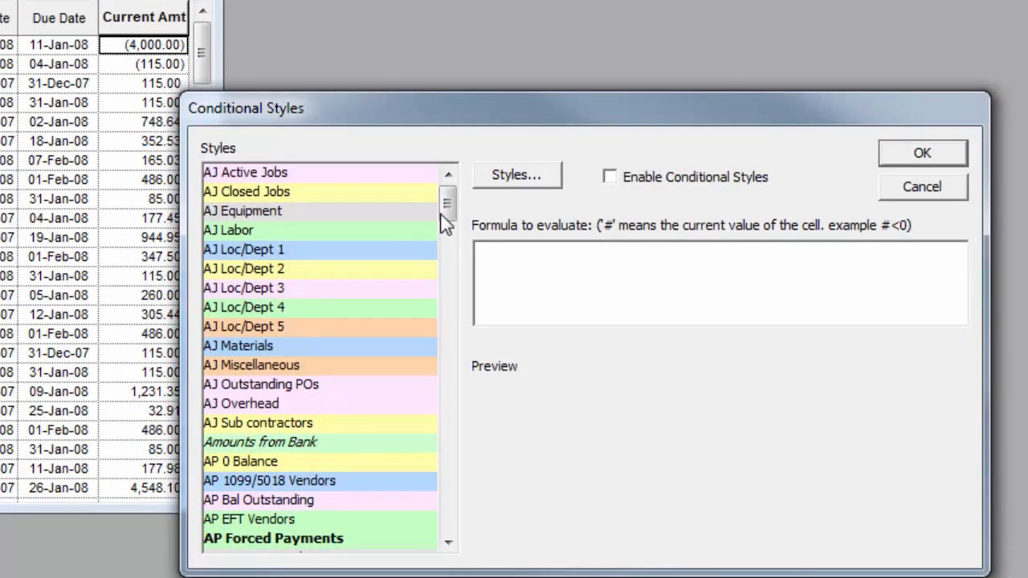
left_click(615, 181)
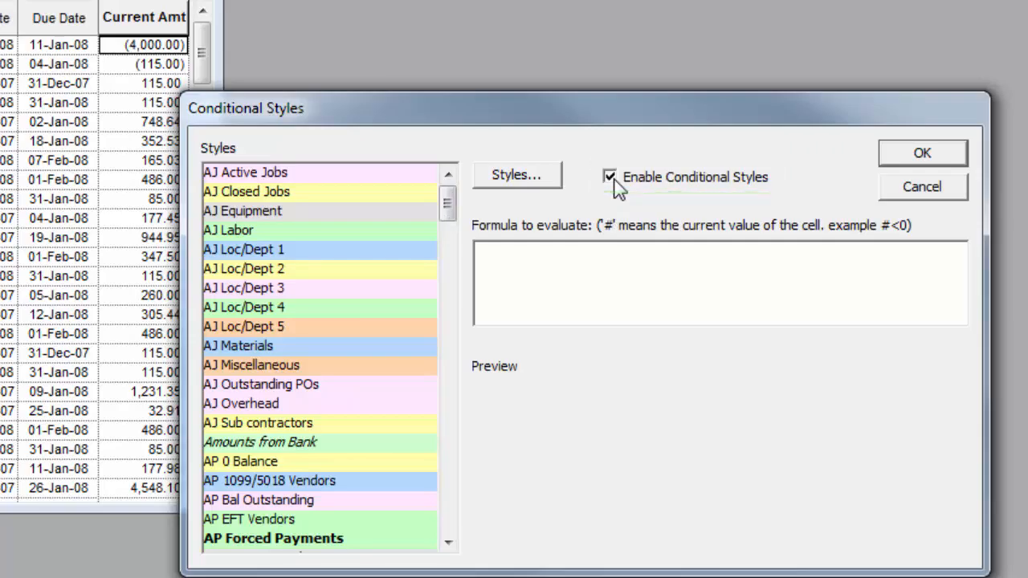
left_click(632, 306)
type("IF(")
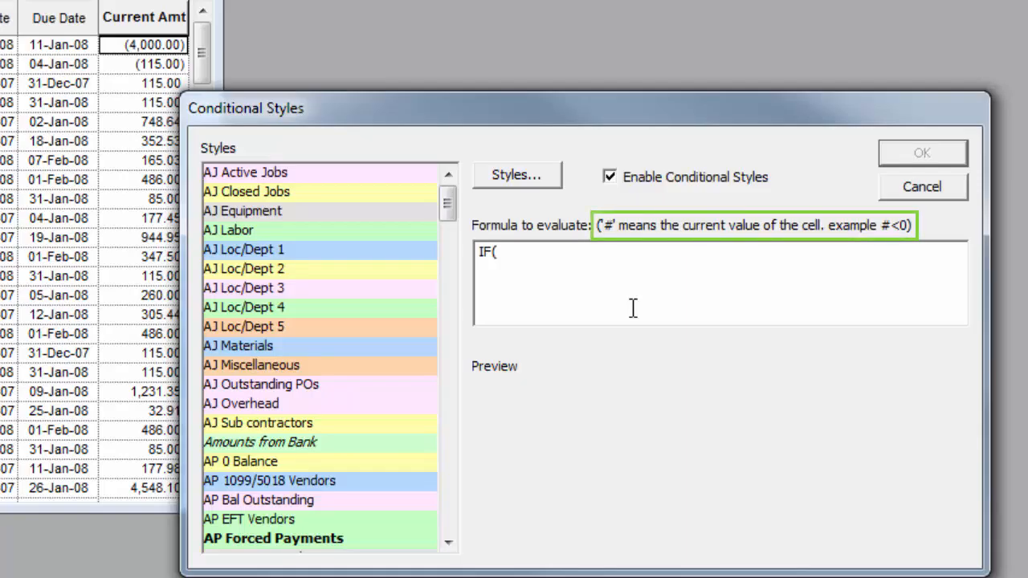
type("#<0")
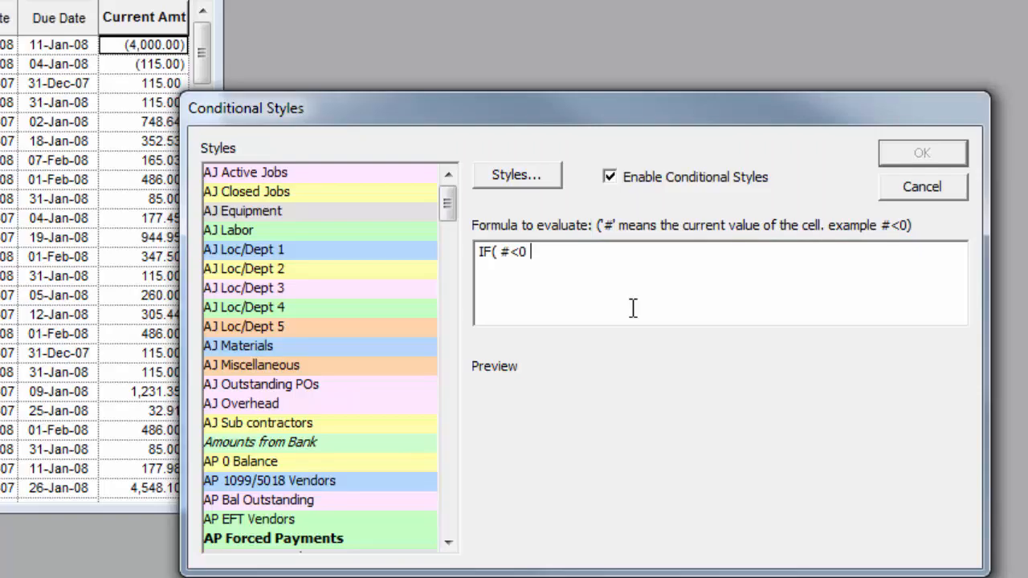
type(" , , \"\")")
- Insert the FontRedBold style as the formula's result for values below zero and apply the conditional style
scroll(450, 297, "down", 8)
scroll(445, 314, "down", 8)
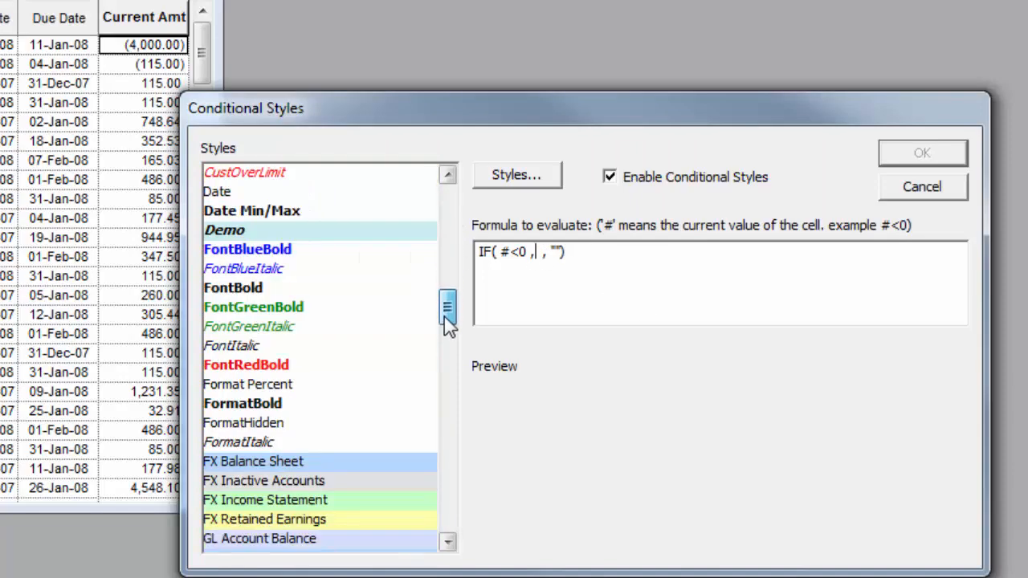
double_click(325, 347)
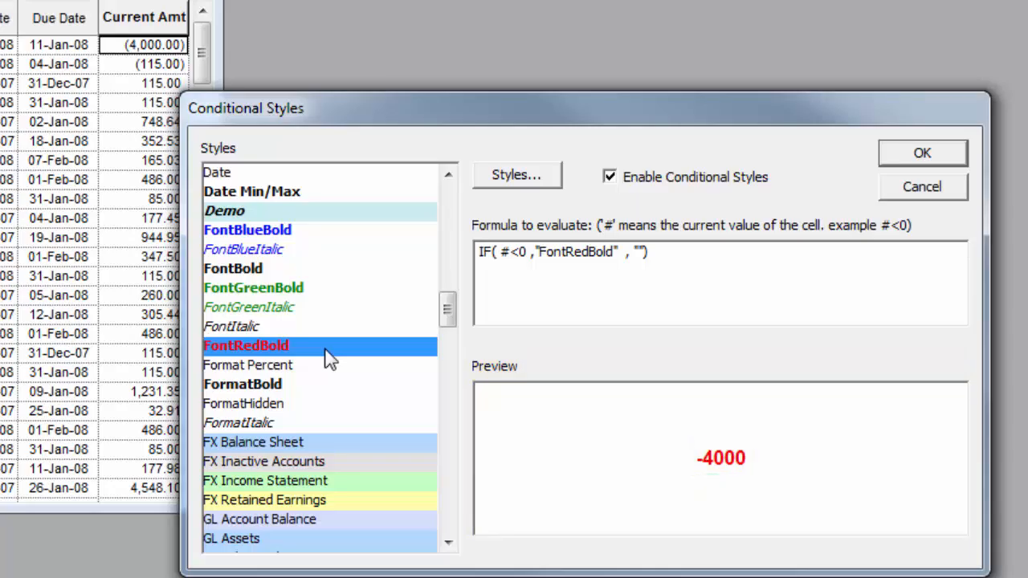
left_click(920, 156)
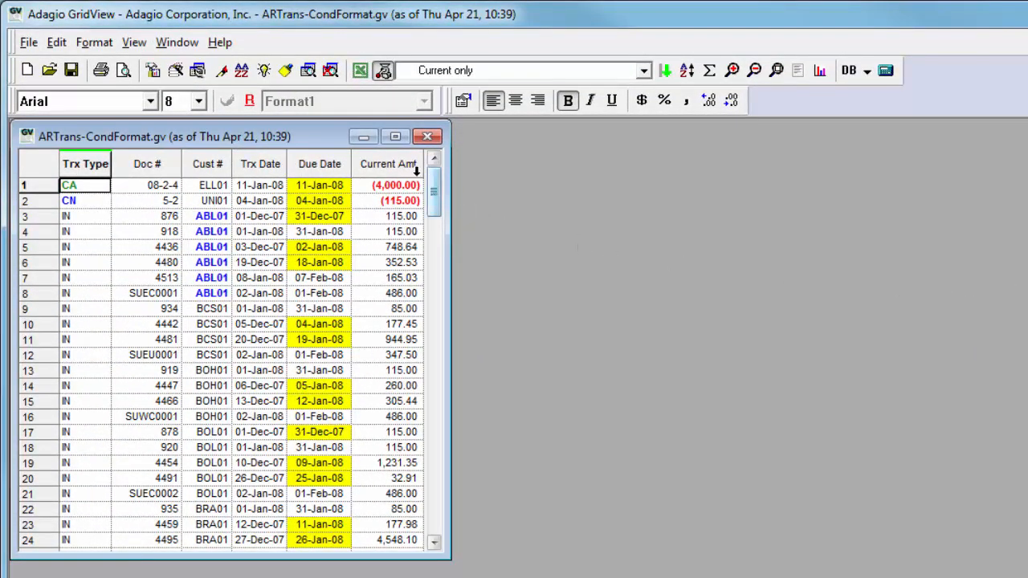
- Summarize the ARTrans-CondFormat transactions view
mouse_move(416, 170)
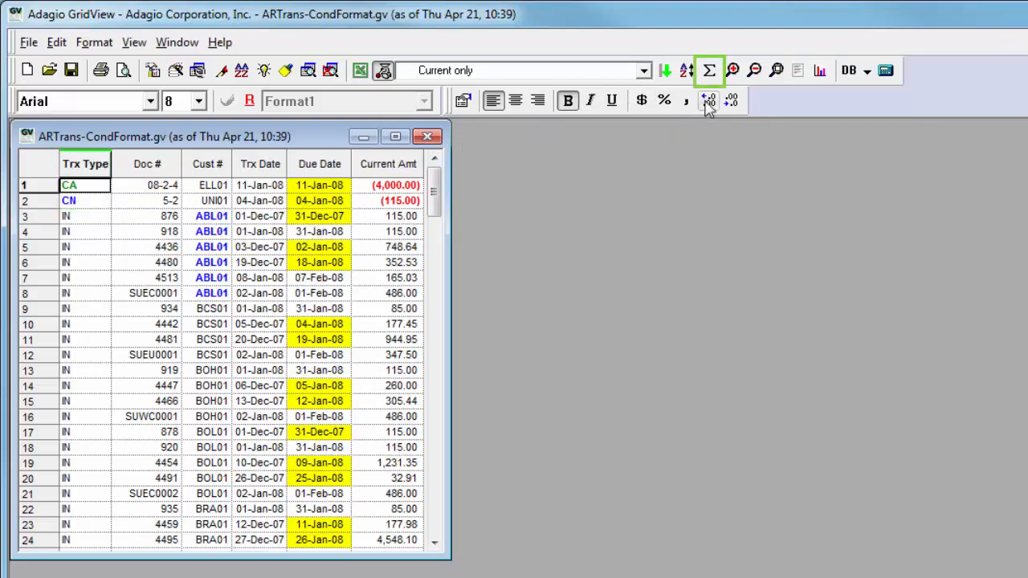
left_click(711, 74)
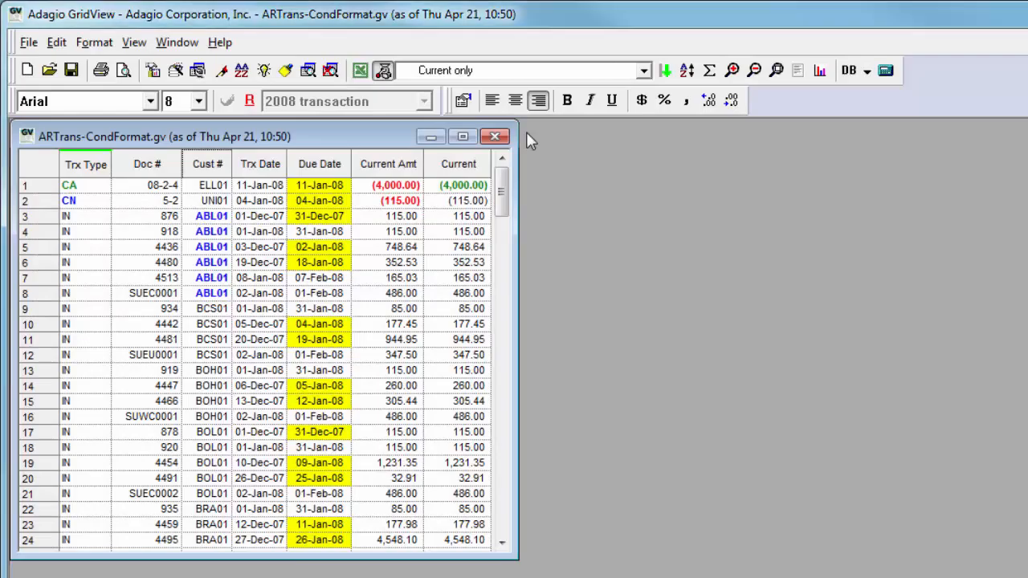
- Turn conditional styles off and back on for the entire view, and switch its row formats on and back off
left_click(134, 43)
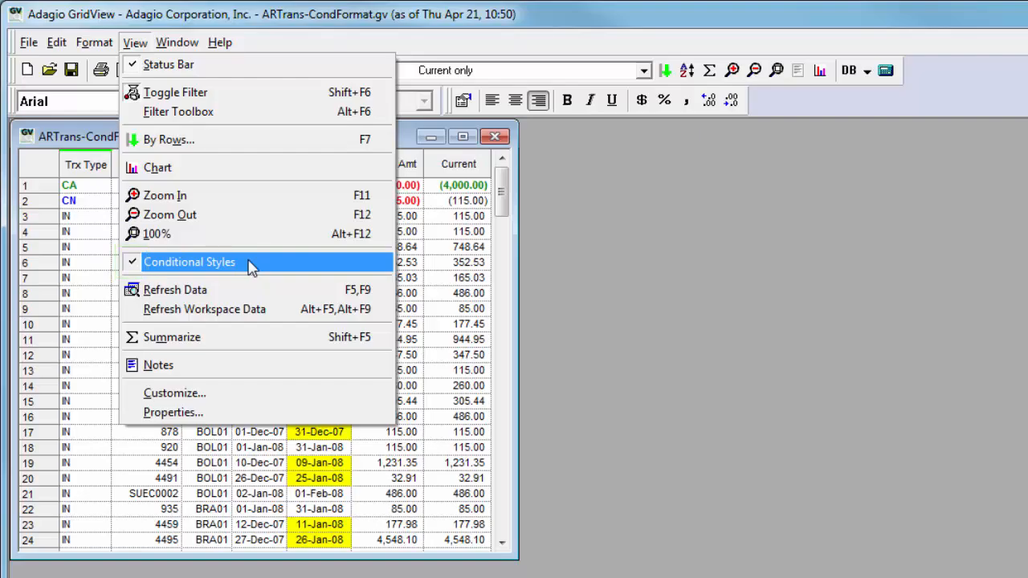
left_click(251, 266)
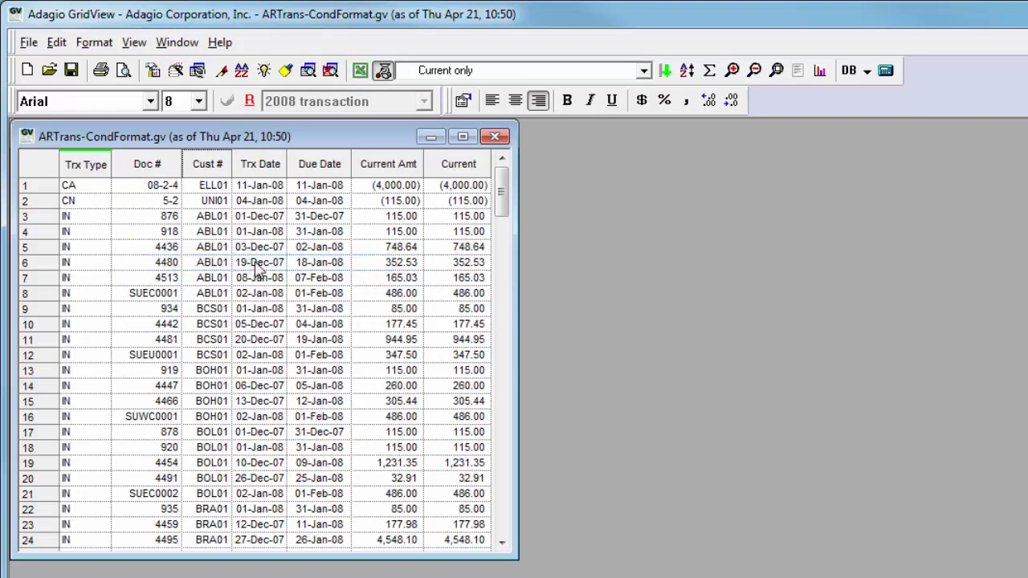
left_click(134, 43)
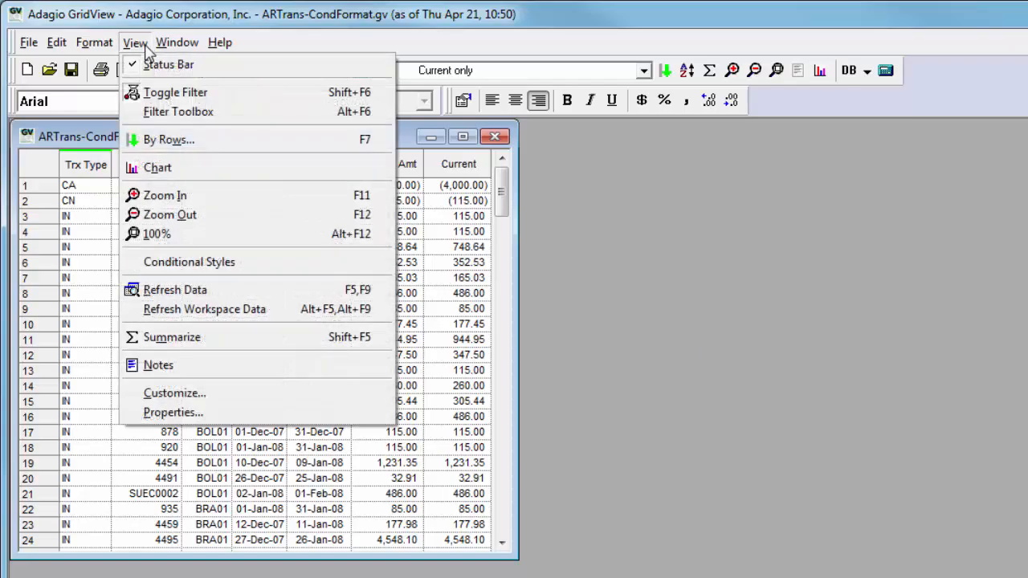
left_click(250, 268)
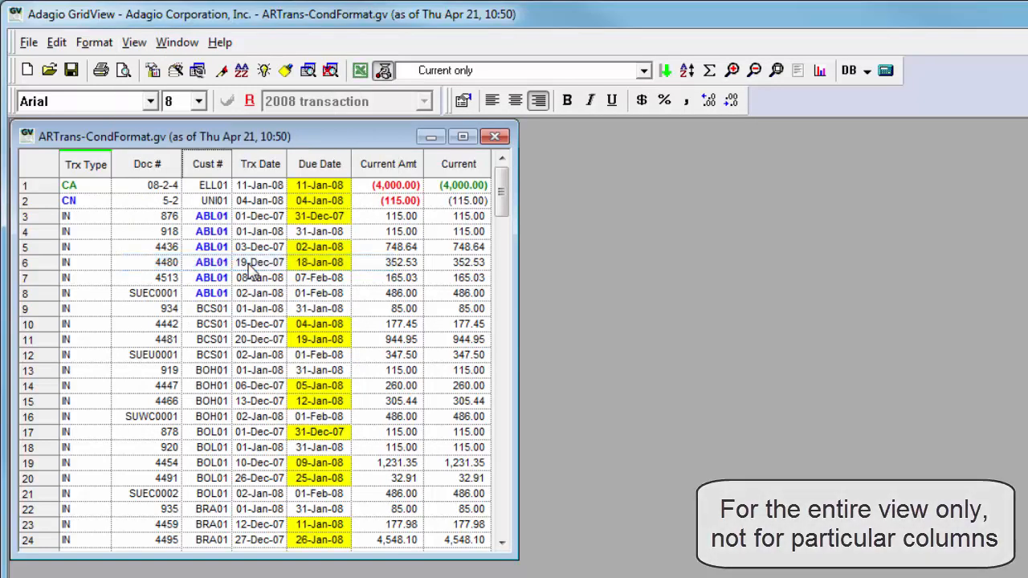
left_click(249, 103)
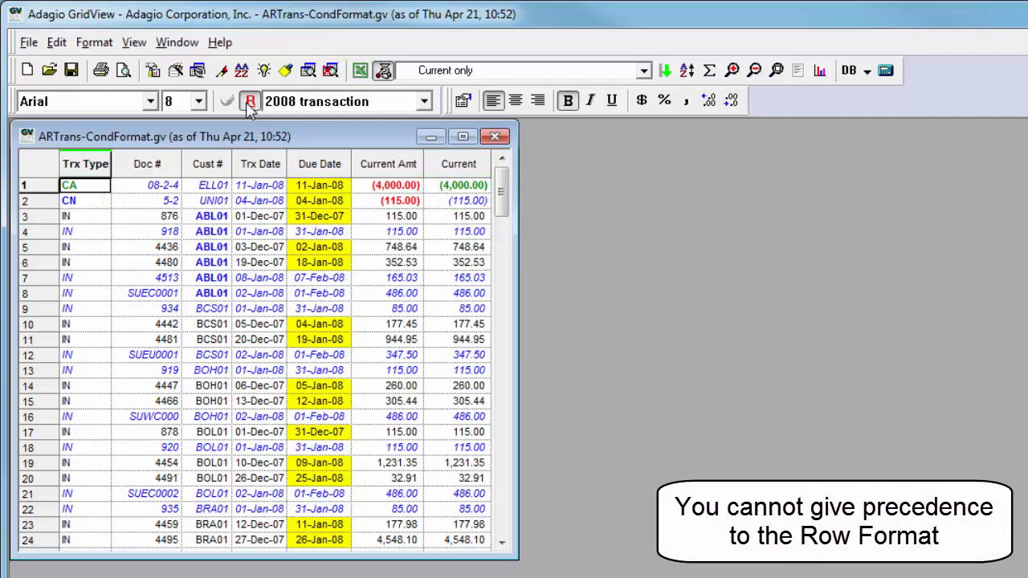
left_click(250, 102)
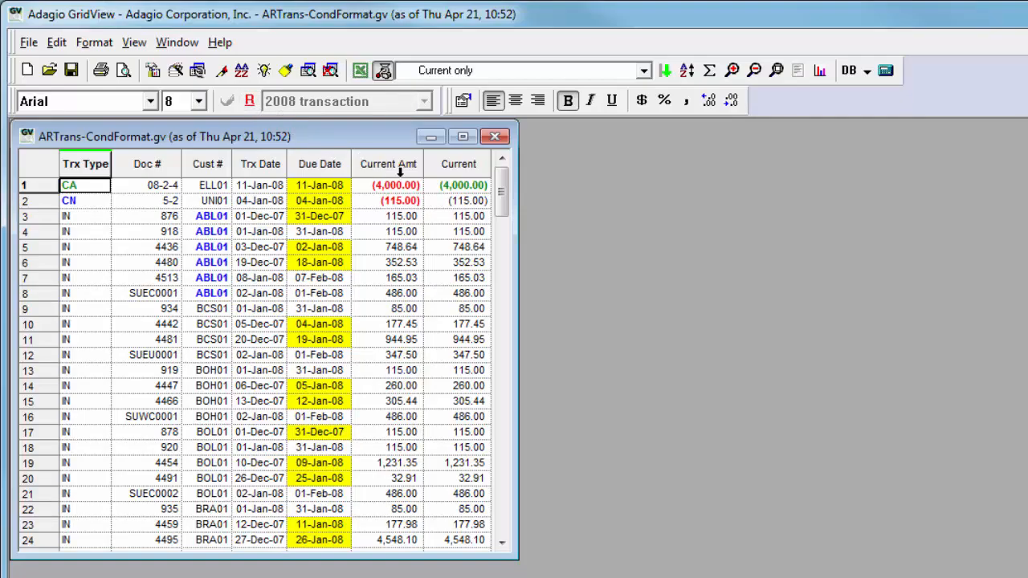
- Clear the conditional styles from the Cust # column
mouse_move(432, 174)
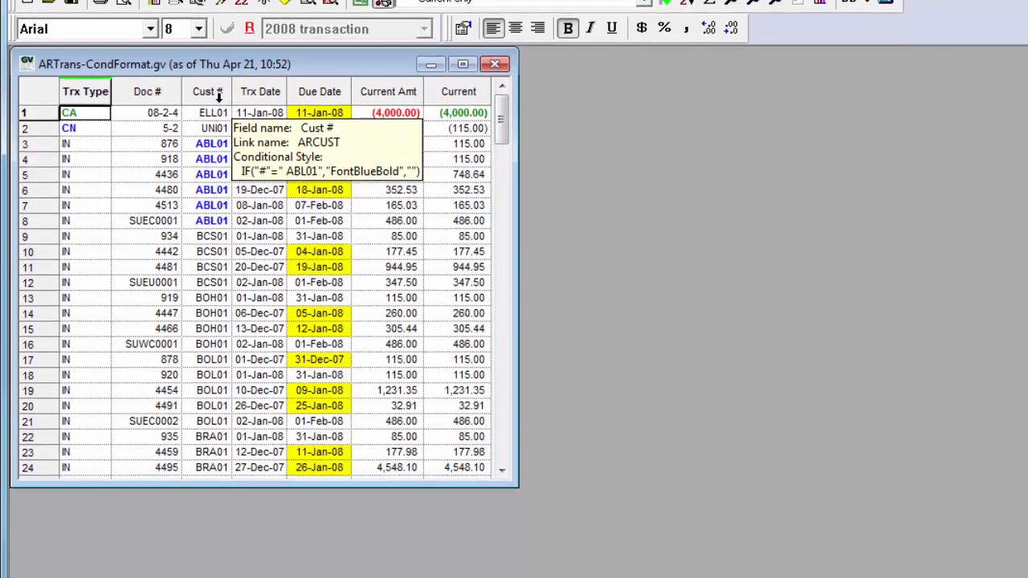
right_click(219, 166)
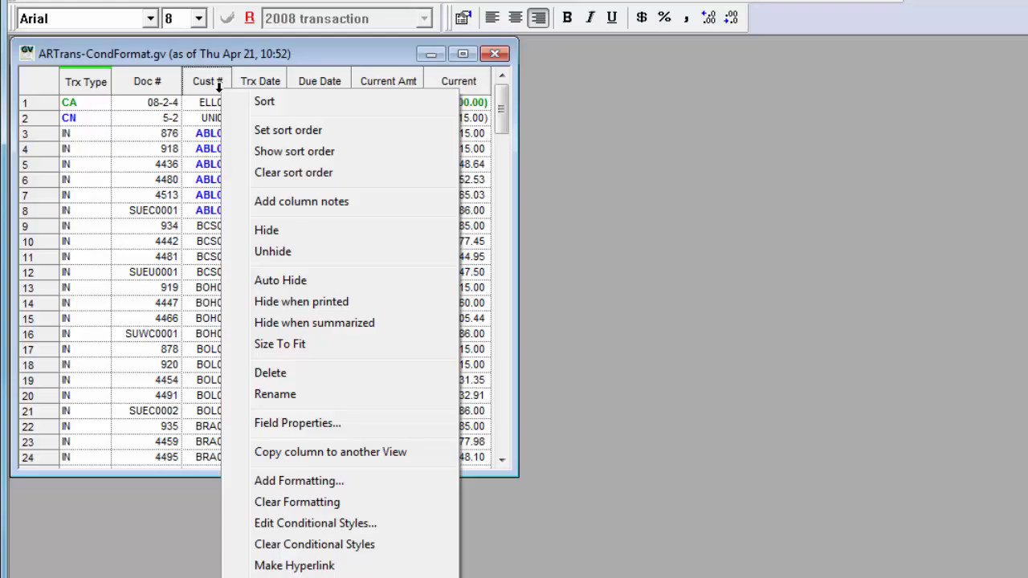
left_click(243, 546)
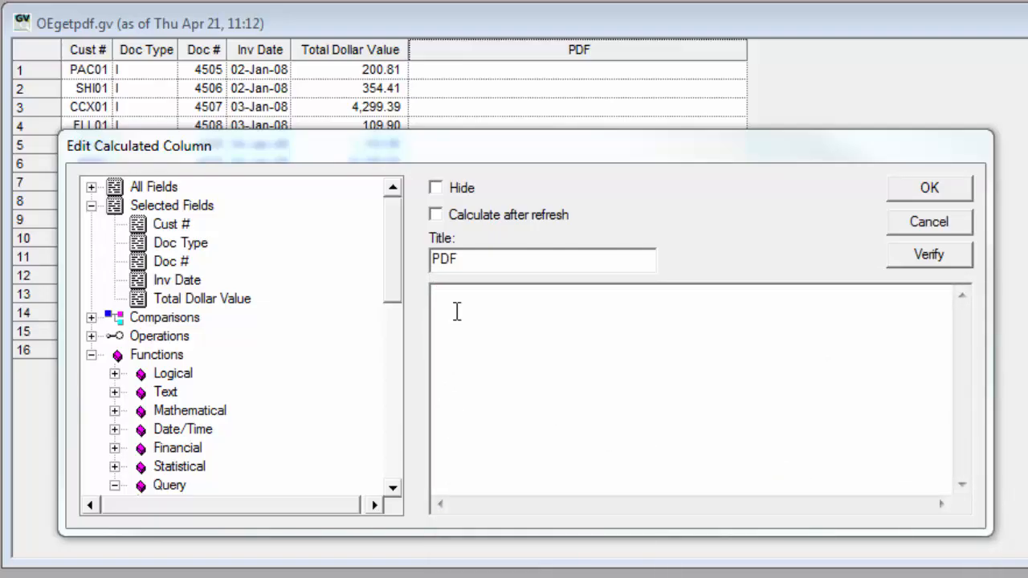
- Insert the GETPDFITEM function in the calculated PDF column, with TRIM({Cust #}) and "OE" as its first two arguments
left_click_drag(392, 297, 391, 473)
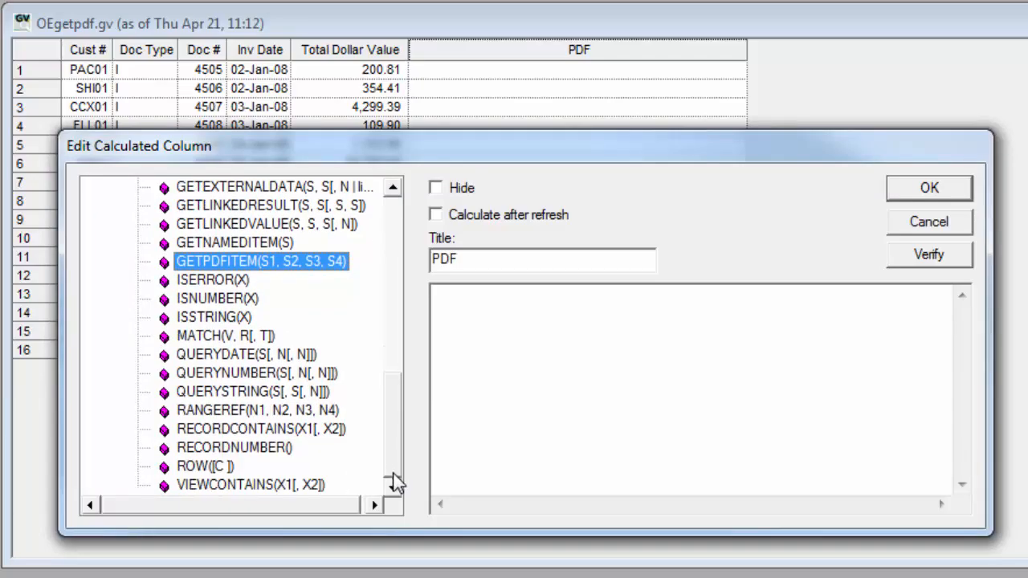
double_click(330, 266)
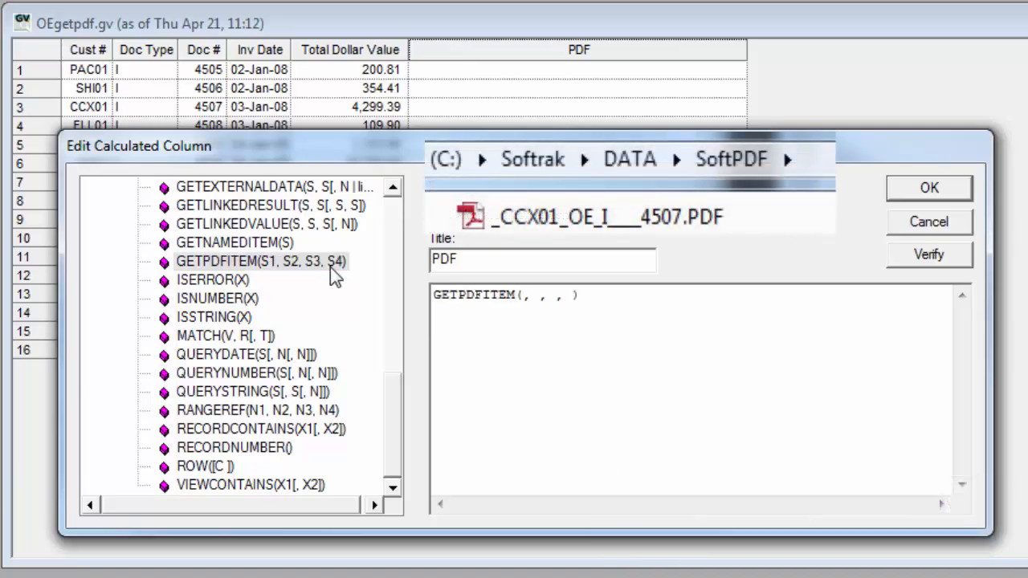
left_click_drag(393, 391, 397, 211)
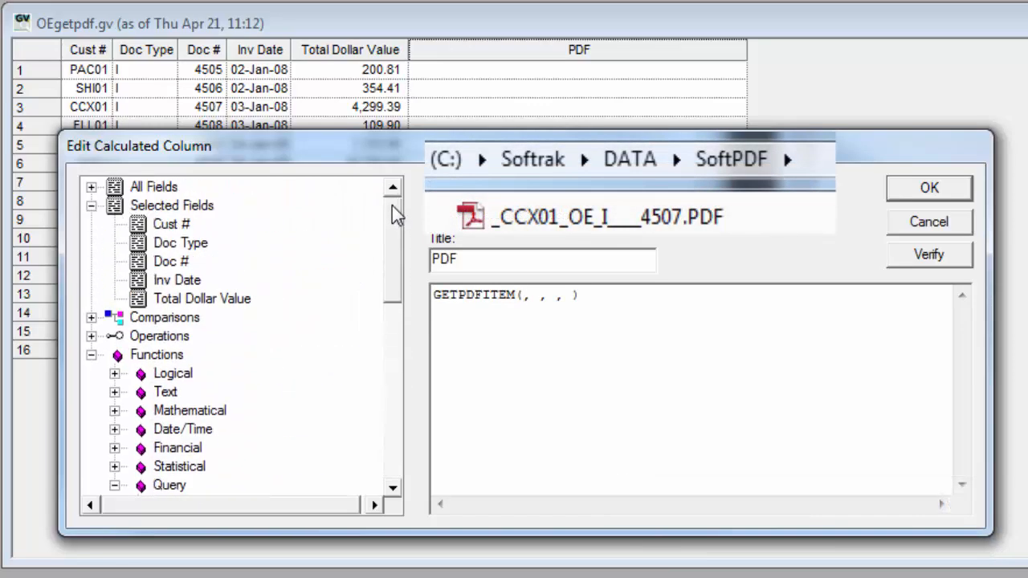
double_click(178, 227)
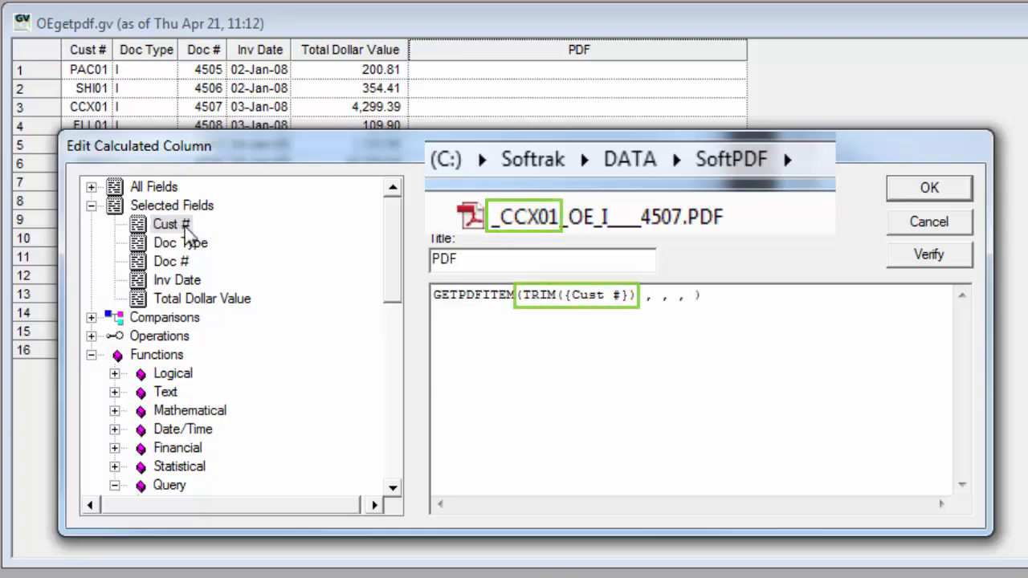
key("Right")
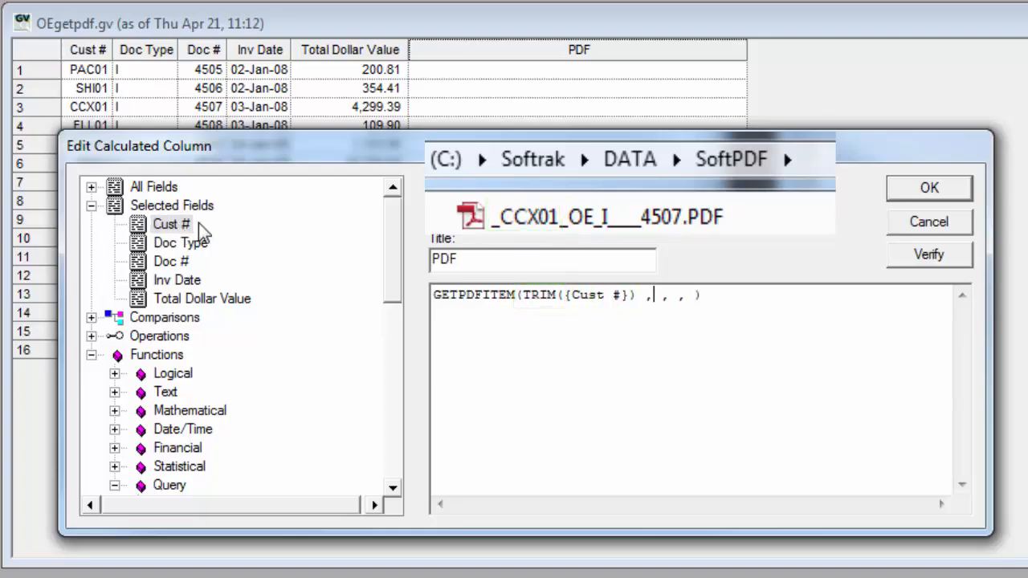
type("\"OE\"")
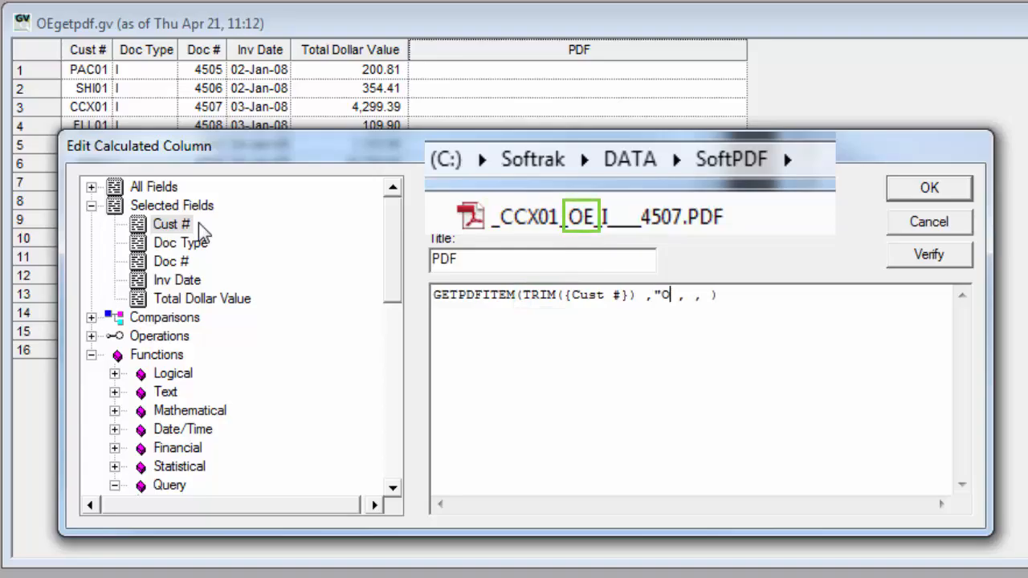
- Complete the GETPDFITEM formula with {Doc Type} and TRIM({Doc #}) as the last two arguments and save the calculated column
key("Right")
double_click(180, 242)
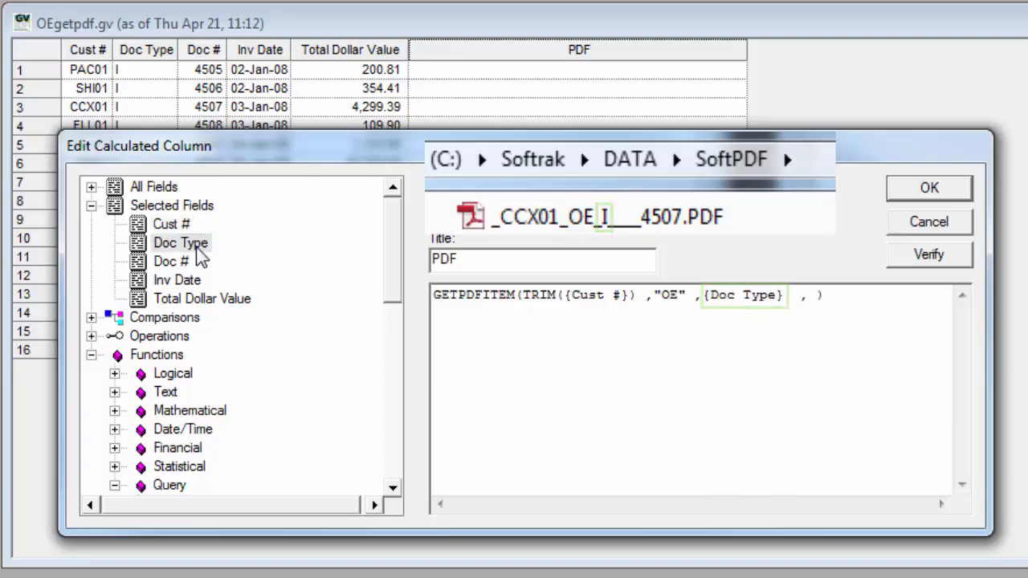
type("TRIM(")
double_click(183, 268)
type(")")
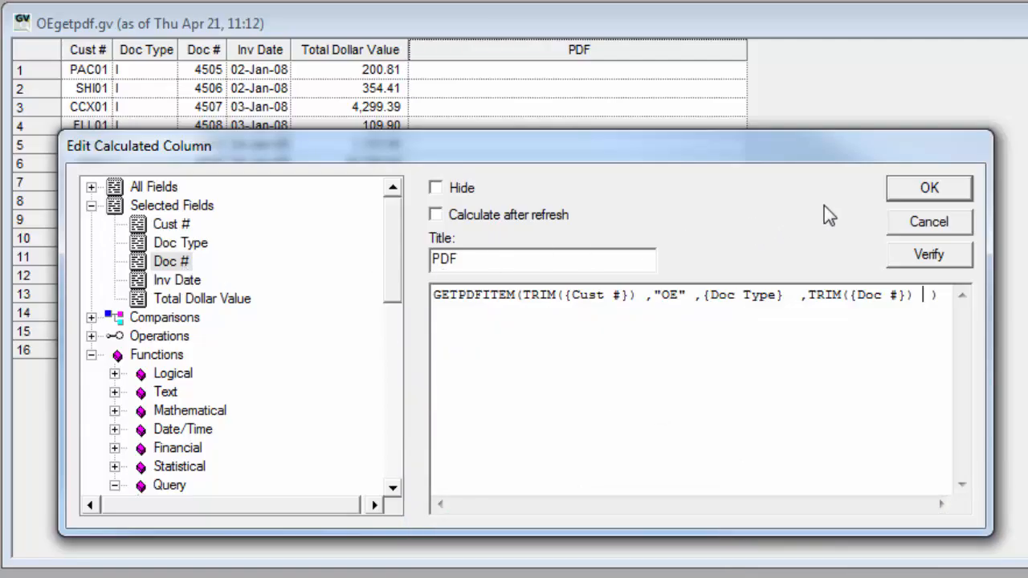
left_click(907, 193)
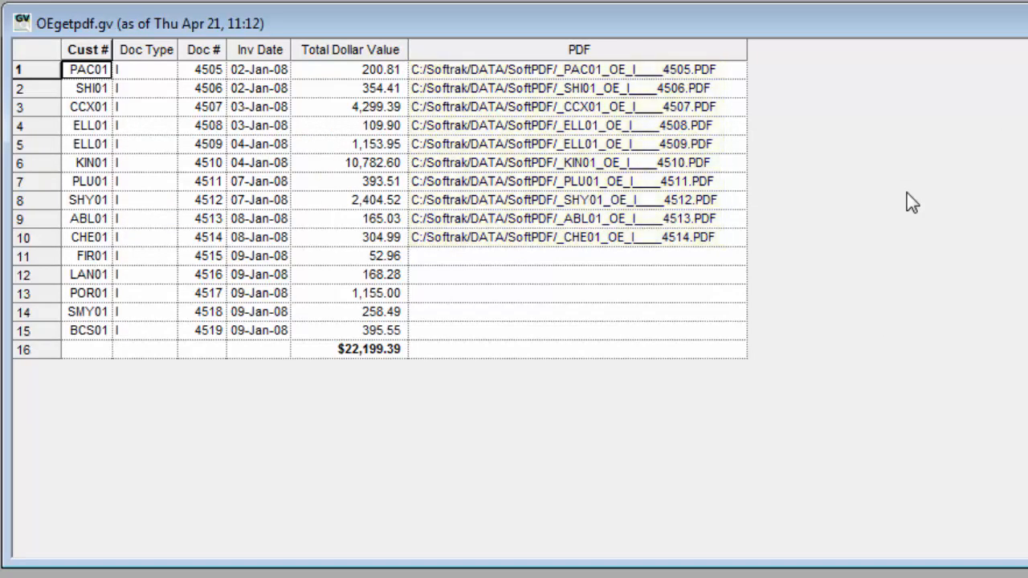
- Make the PDF column a hyperlink column and open the linked PDF in row 3
right_click(660, 55)
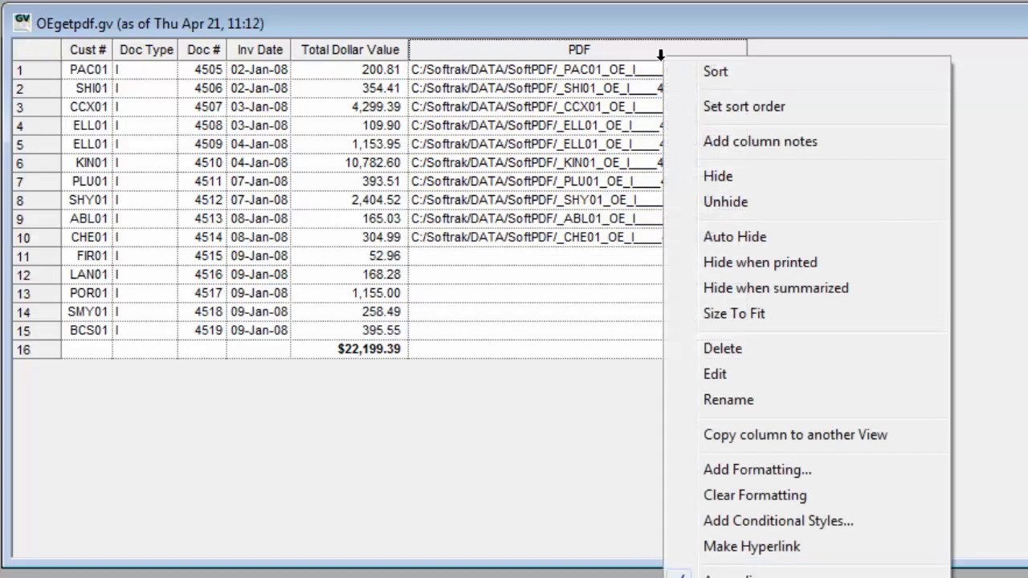
left_click(681, 547)
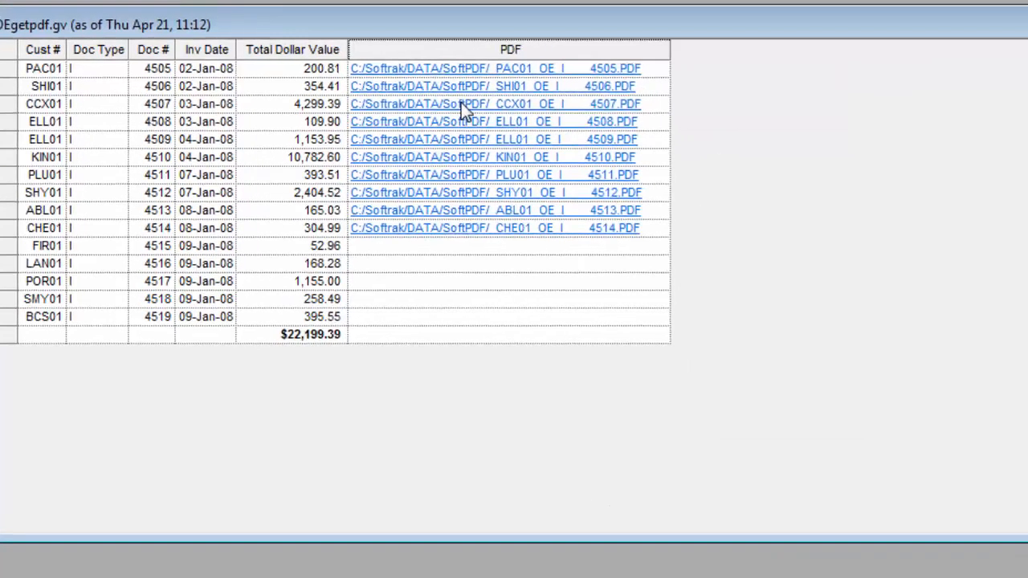
left_click(530, 107)
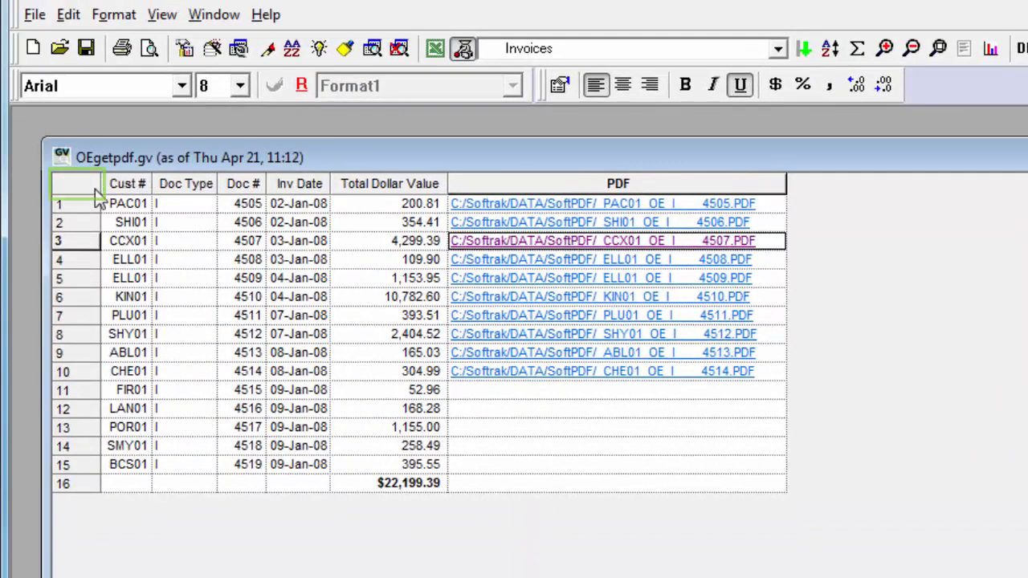
- Start defining an AdagioDirect export for the customer grid, targeting the A/R Customer Master table of Adagio Receivables 9.2A
mouse_move(95, 193)
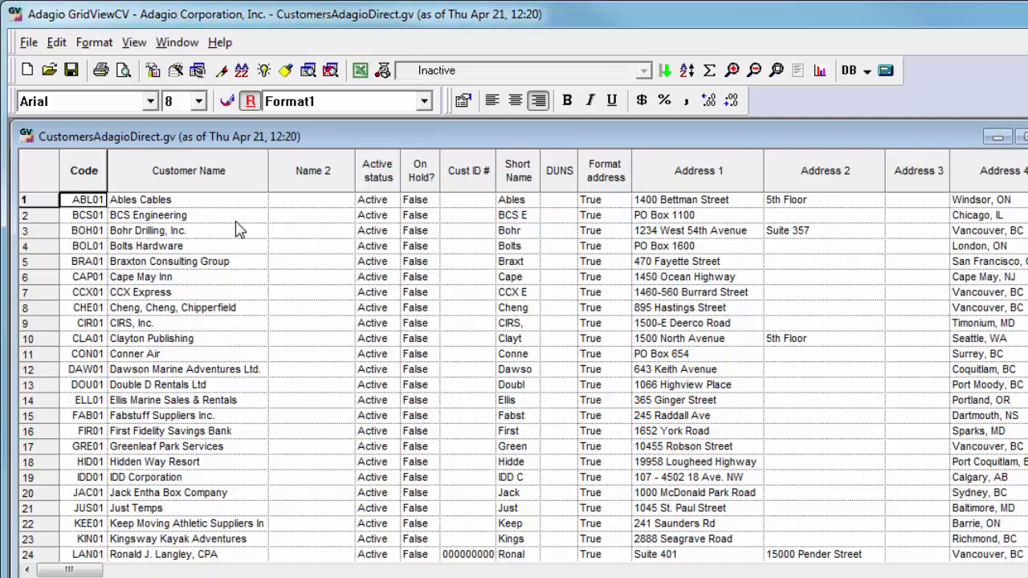
left_click(29, 43)
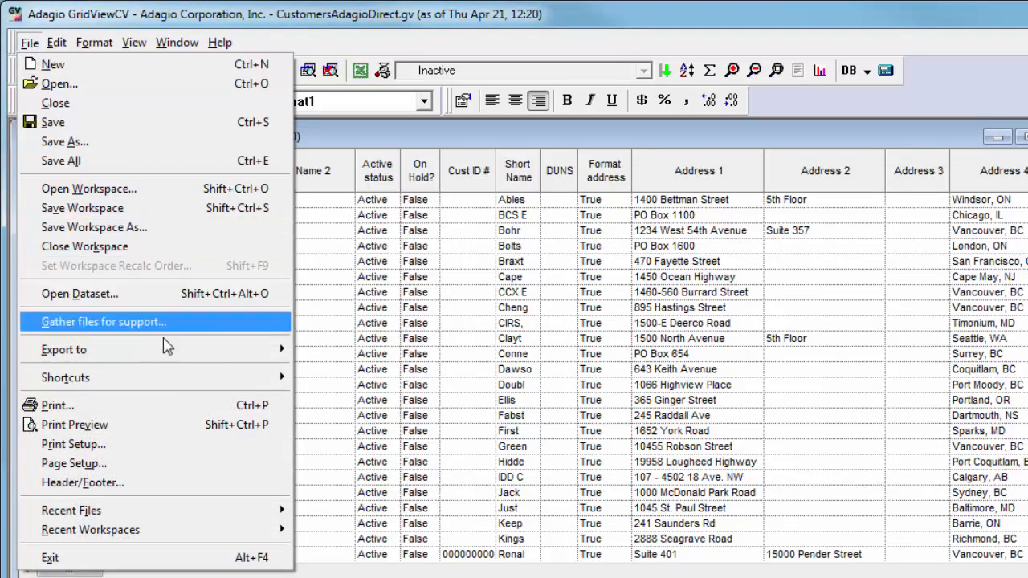
mouse_move(174, 357)
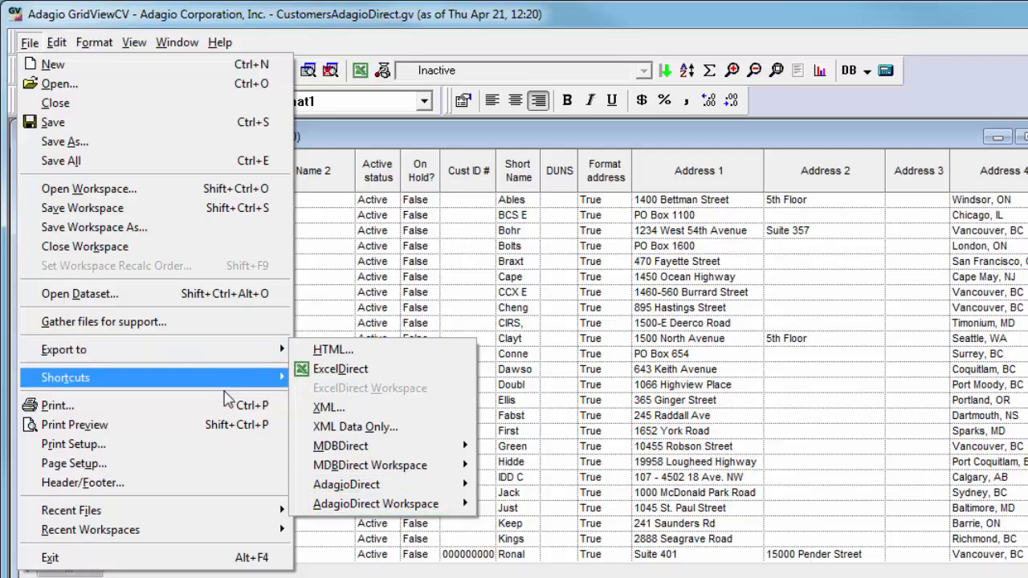
mouse_move(304, 487)
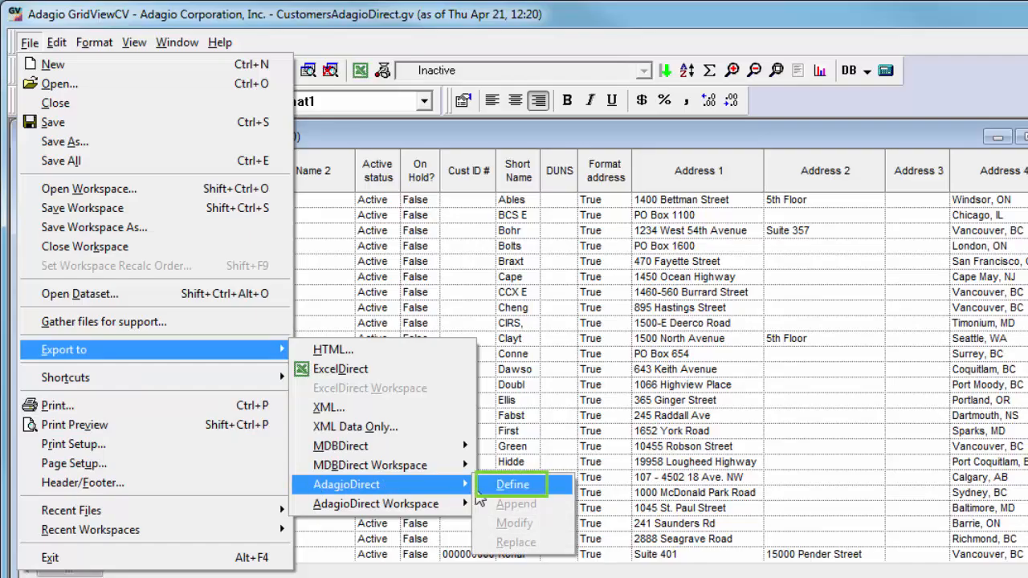
left_click(478, 489)
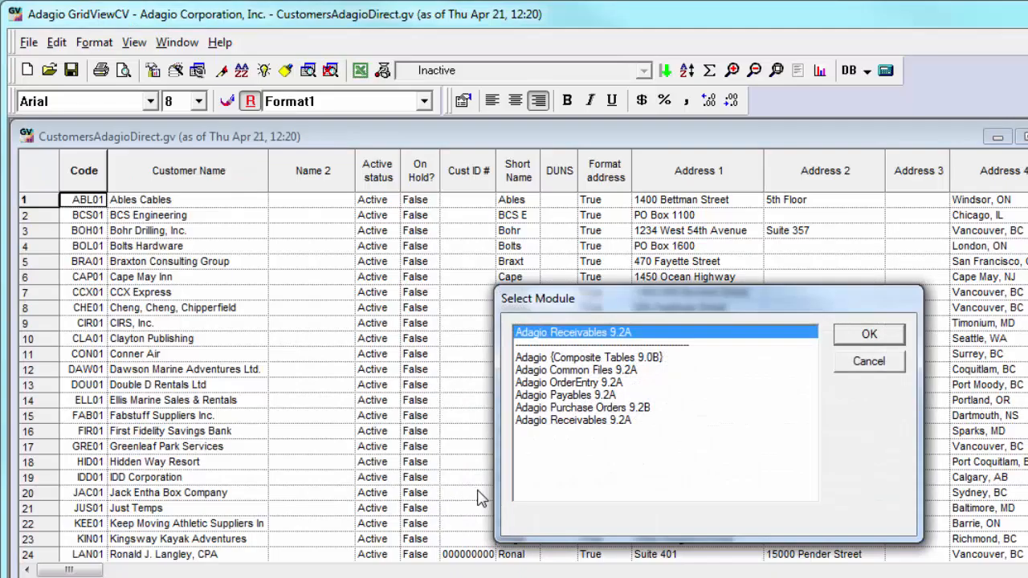
double_click(681, 338)
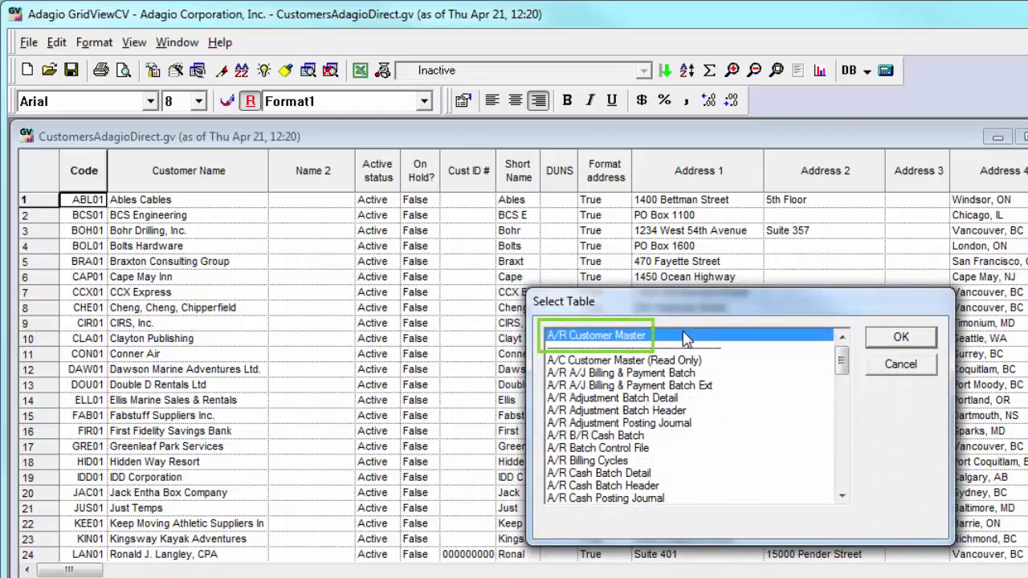
double_click(684, 338)
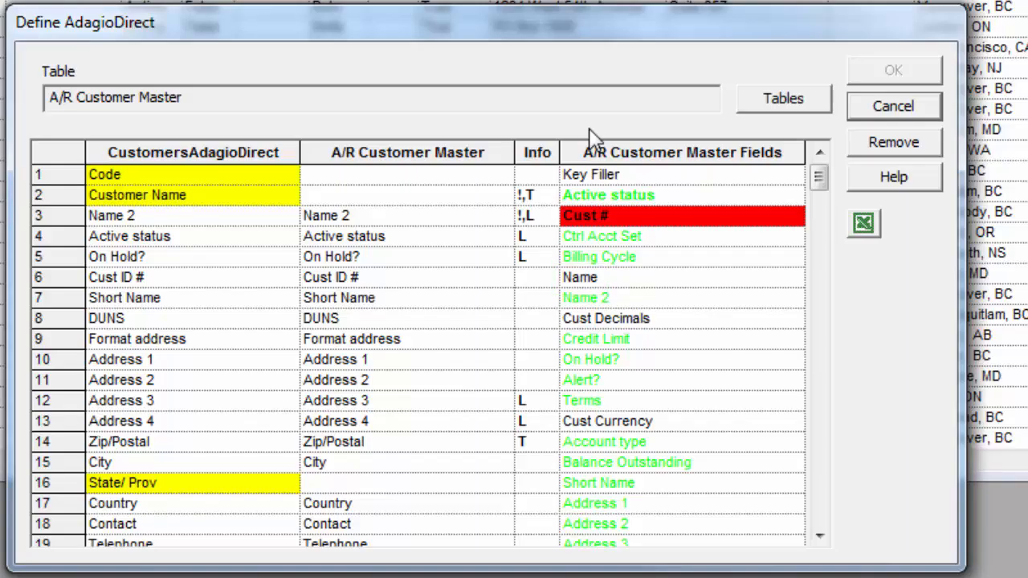
- Map the Name field of A/R Customer Master to the grid's Customer Name column in the AdagioDirect definition
left_click(640, 281)
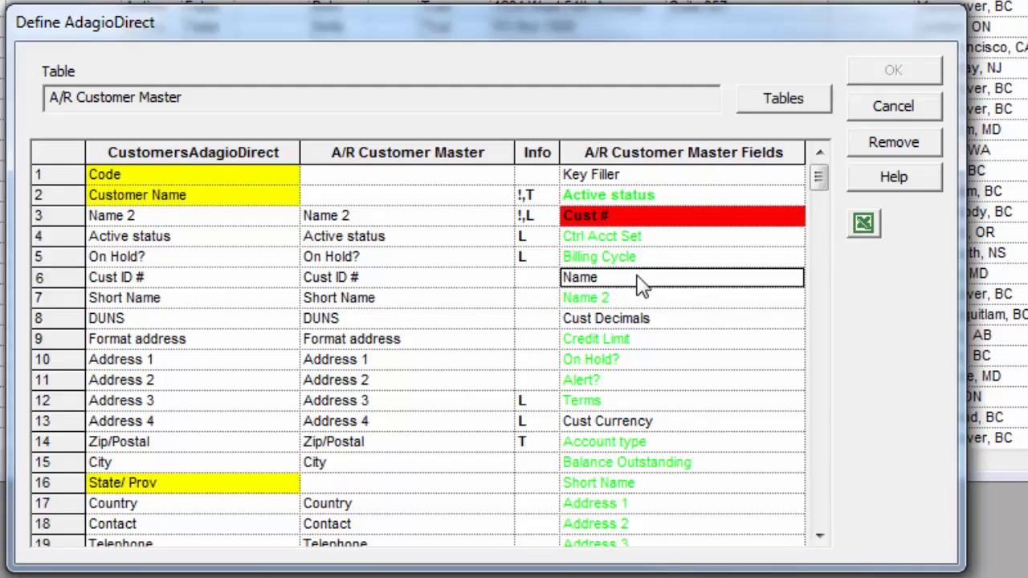
left_click_drag(636, 276, 639, 279)
left_click_drag(640, 281, 464, 200)
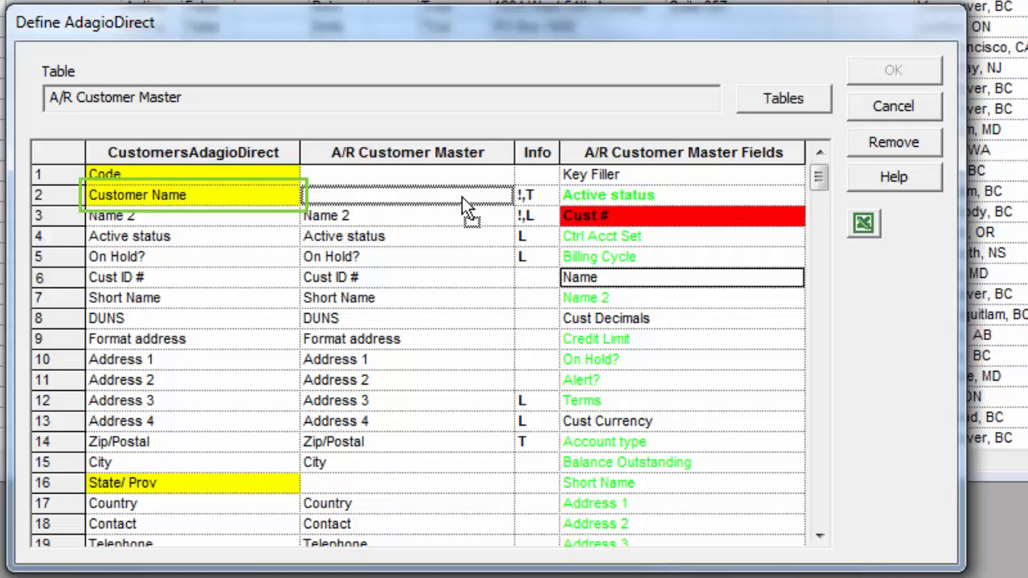
left_click_drag(462, 197, 462, 196)
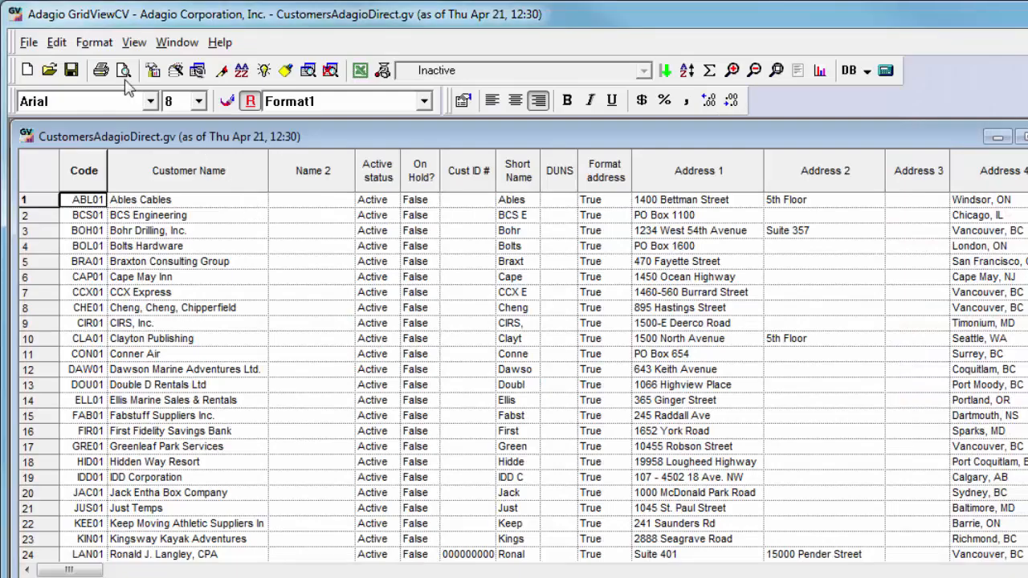
- Export the customer grid with AdagioDirect using the Replace option
left_click(29, 42)
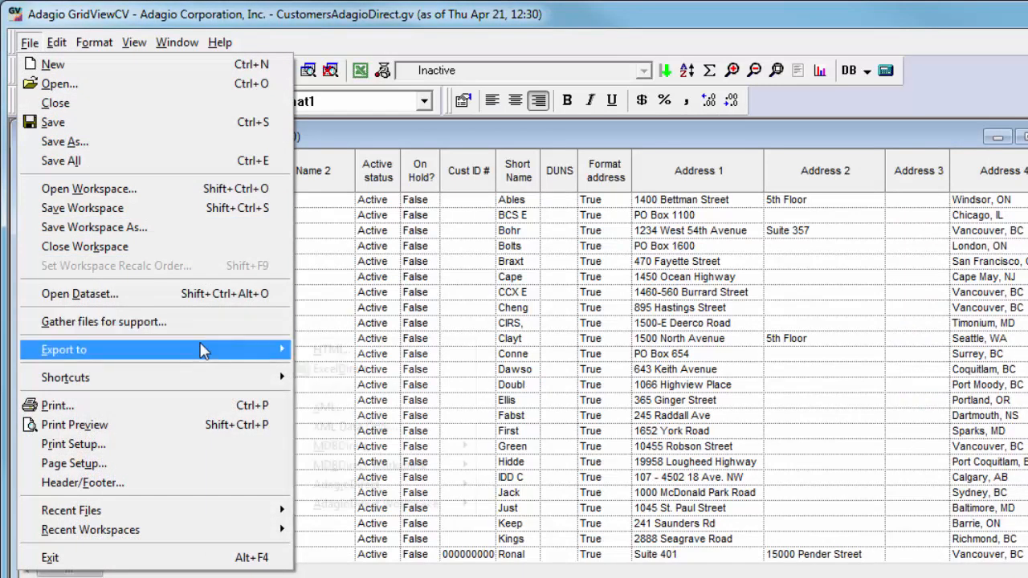
mouse_move(201, 349)
mouse_move(406, 492)
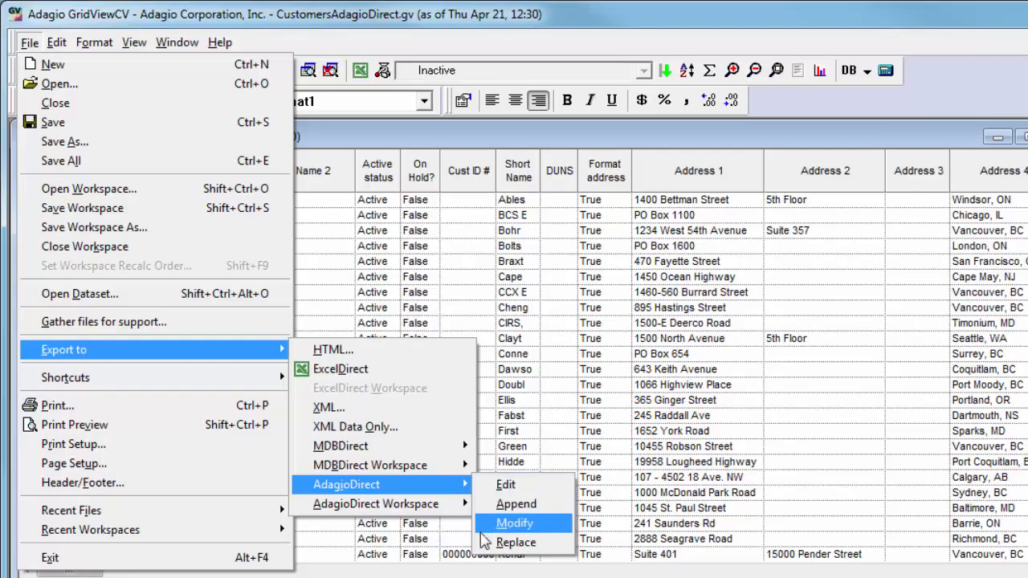
left_click(515, 542)
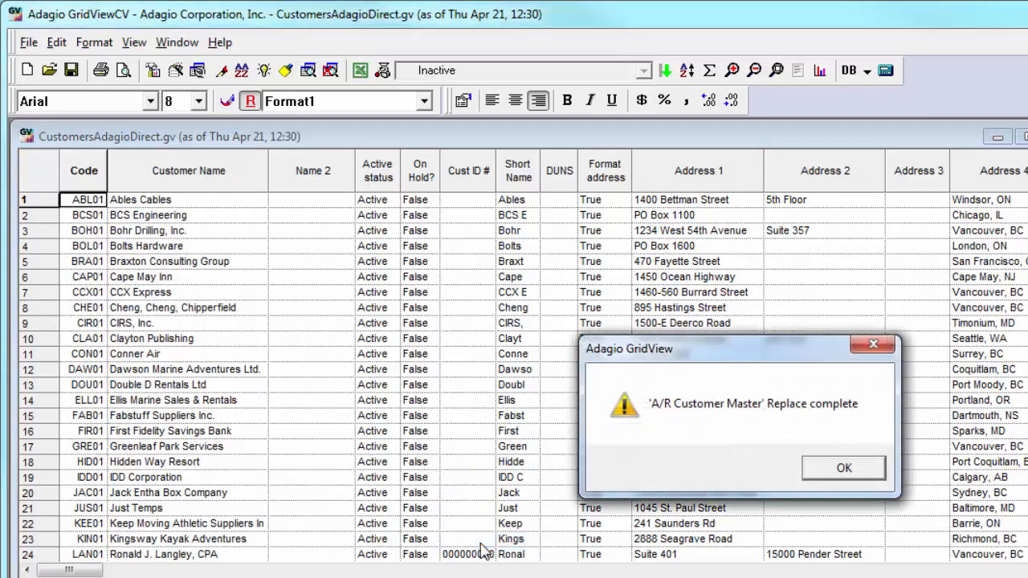